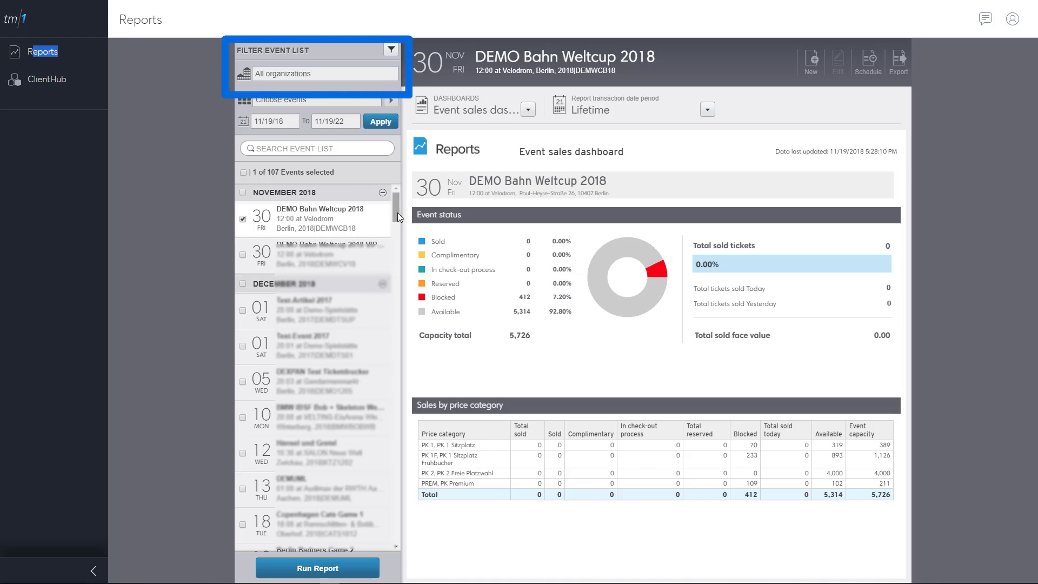
Step: Run the Event sales dashboard for The Kicks instead of DEMO Bahn Weltcup 2018
left_click_drag(397, 212, 398, 360)
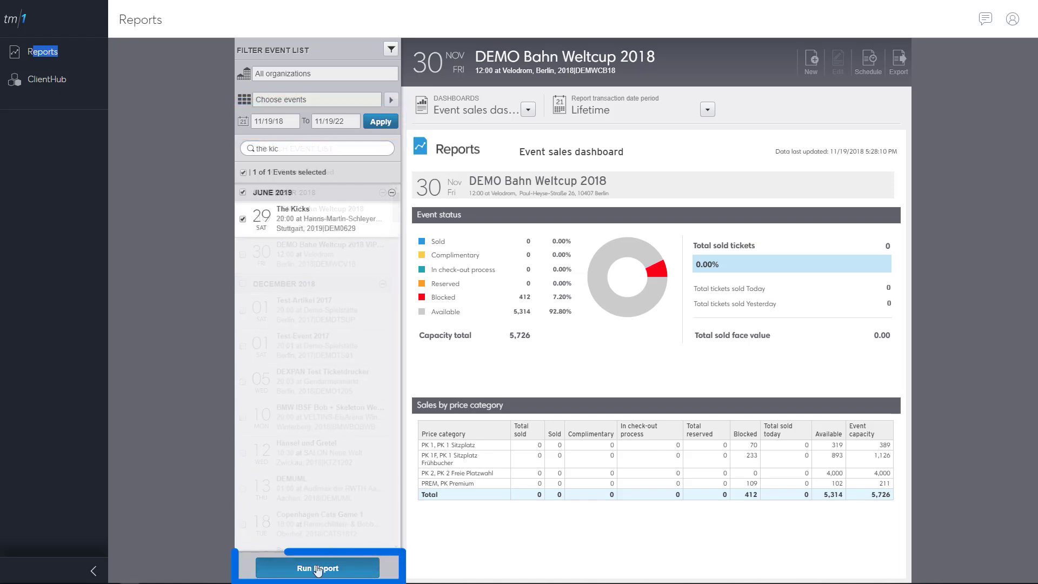
left_click(318, 569)
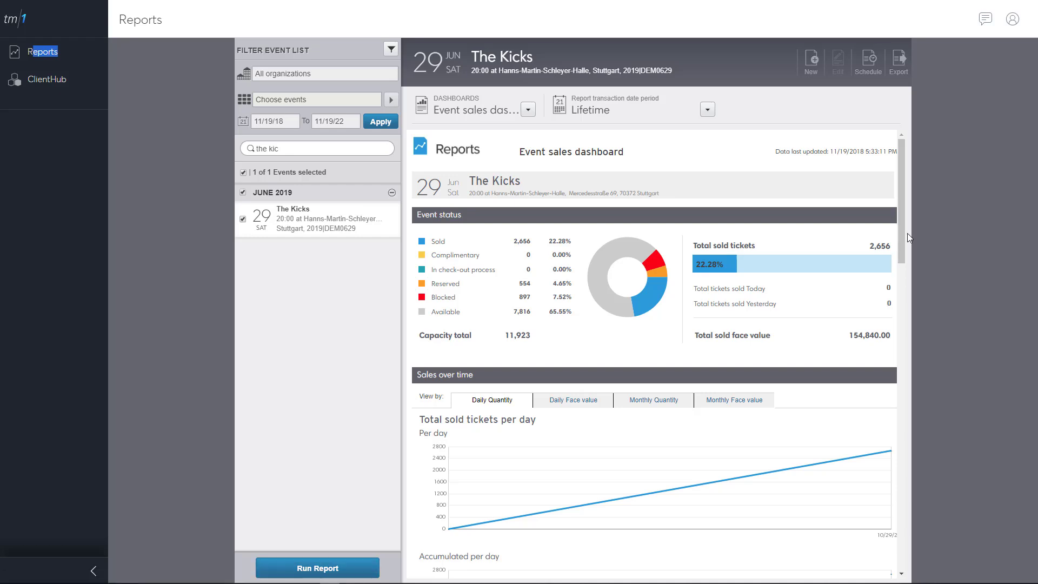
scroll(902, 227, "down", 1)
left_click_drag(910, 254, 899, 532)
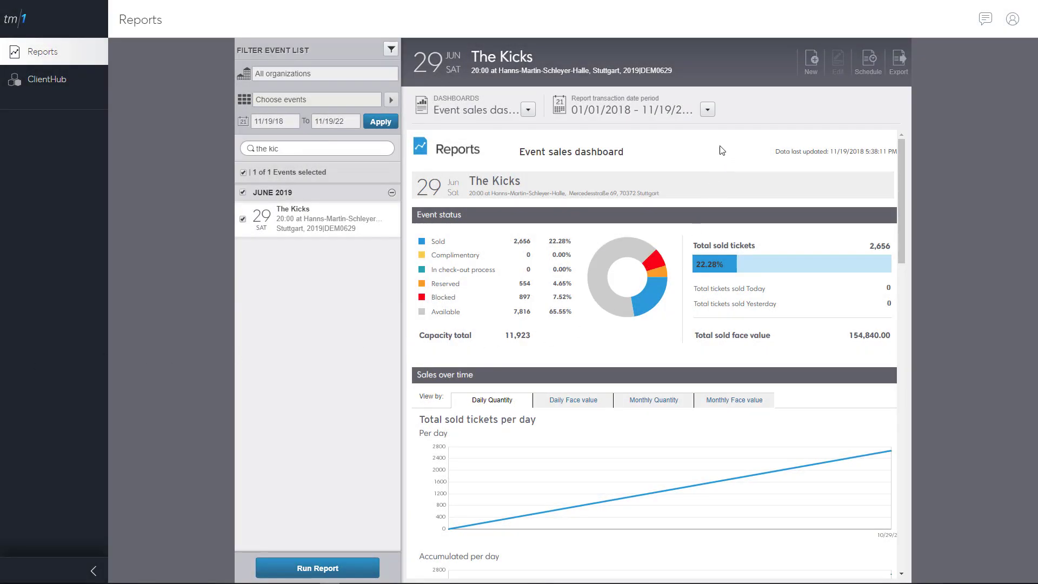
Step: Apply a transaction date range from 05/08/2018 to 11/19/2018 on The Kicks dashboard
left_click(708, 111)
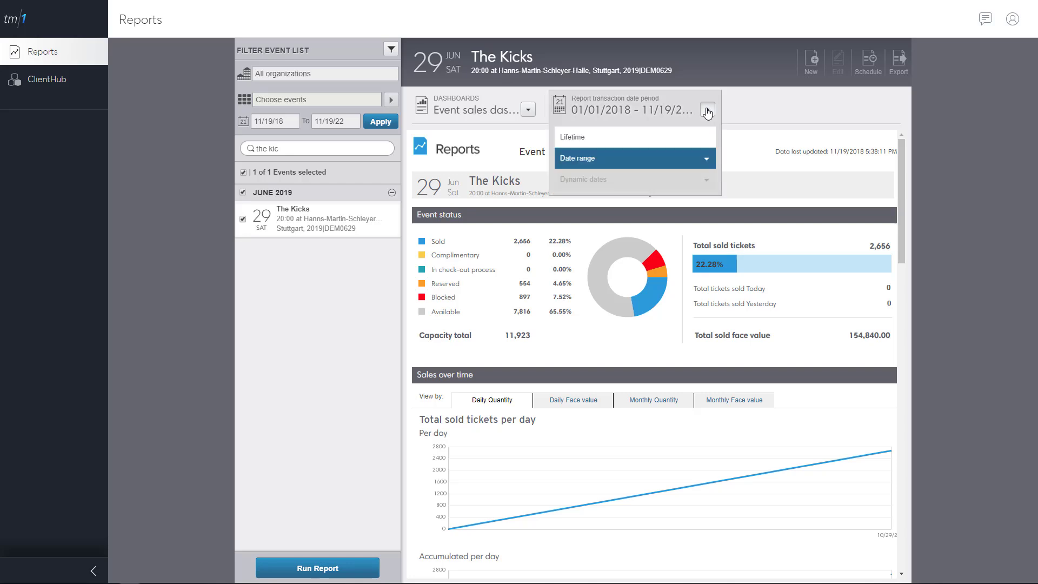
left_click(708, 159)
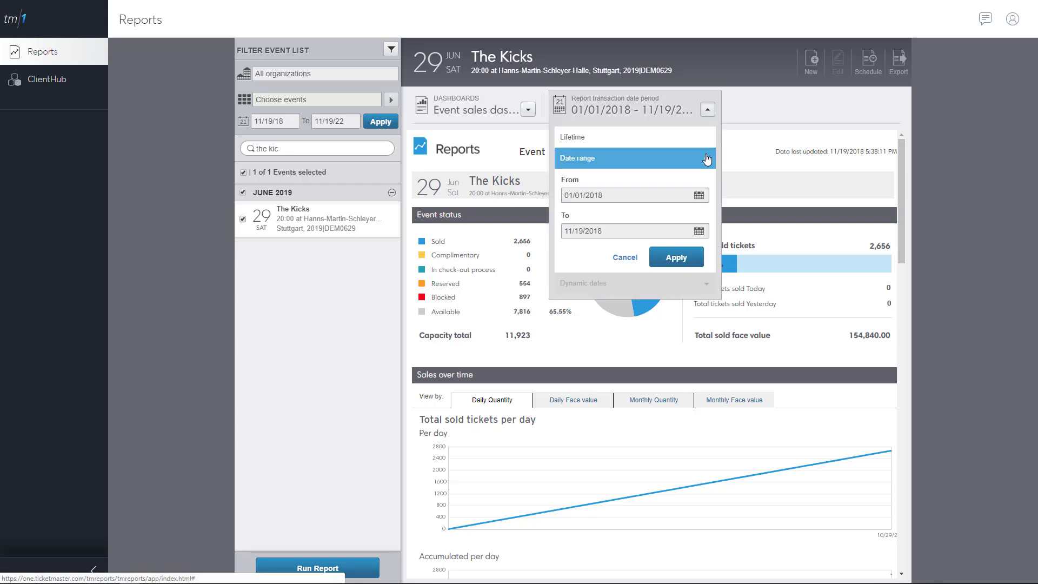
left_click(699, 196)
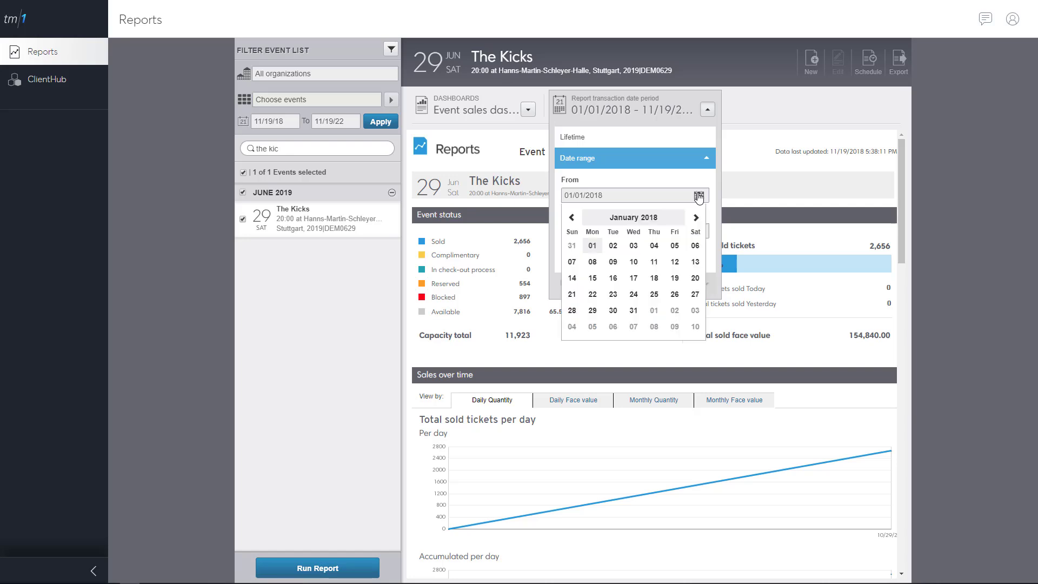
left_click(695, 218)
left_click(696, 218)
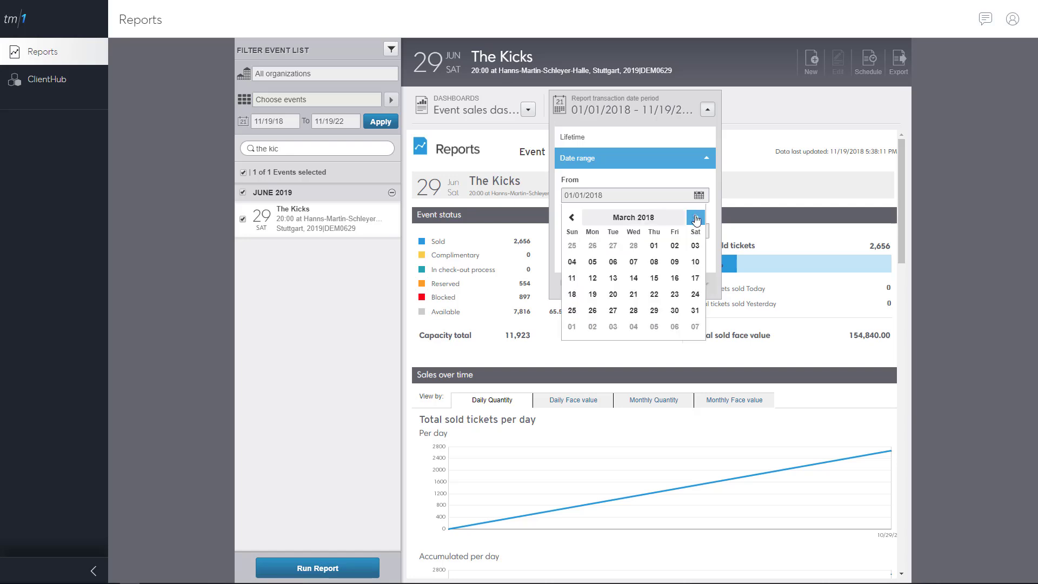
left_click(696, 218)
left_click(696, 218)
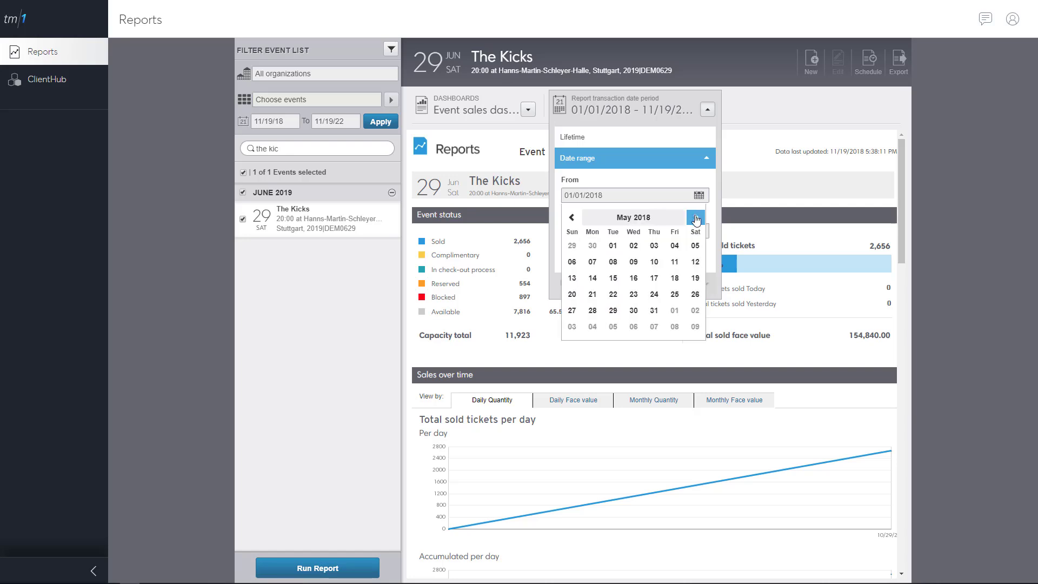
left_click(615, 264)
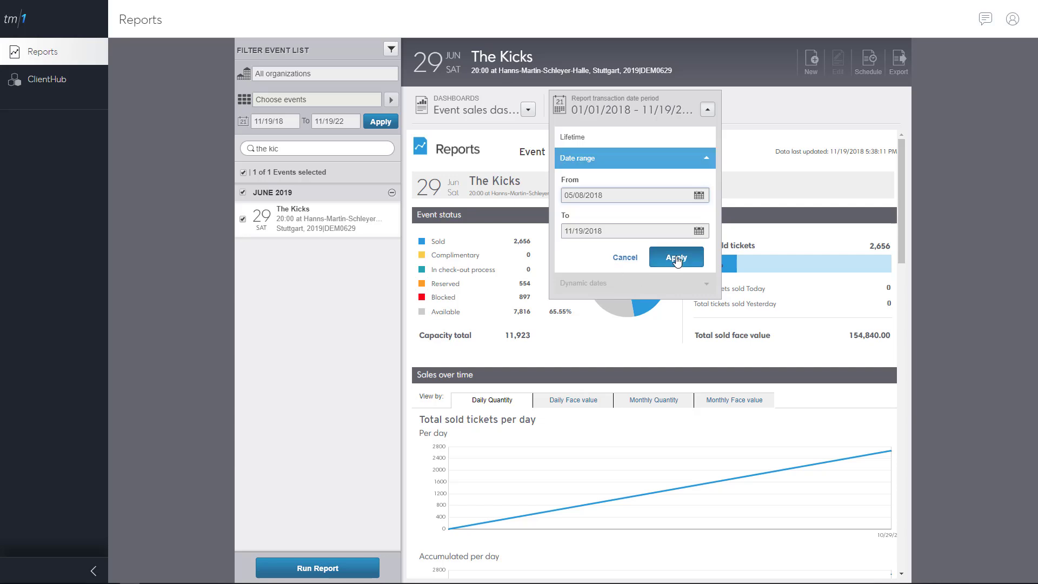
left_click(677, 258)
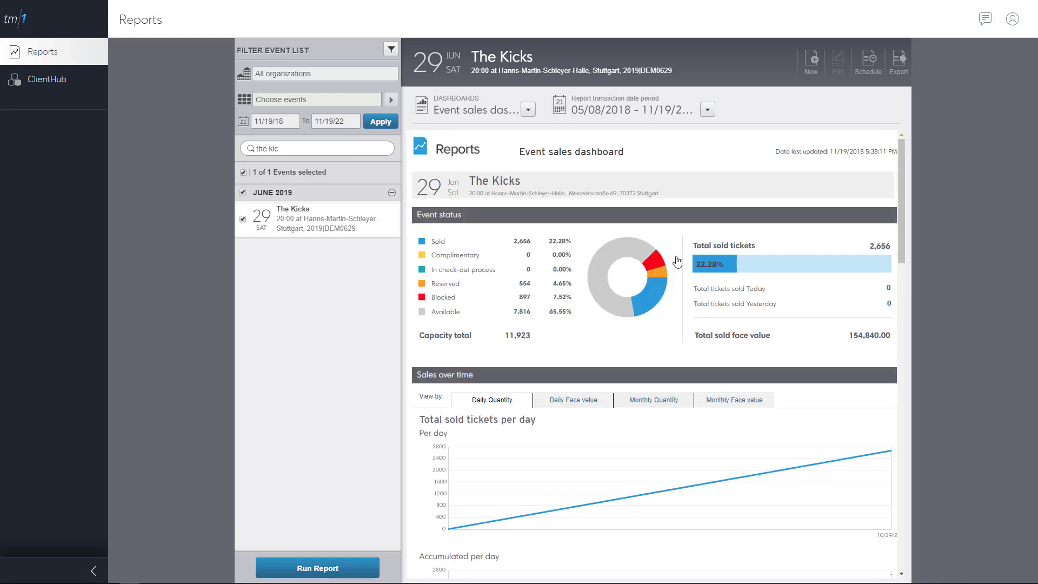
Step: Run the Event details report, viewing it as a graph and then back as a grid
left_click(529, 110)
scroll(549, 189, "down", 4)
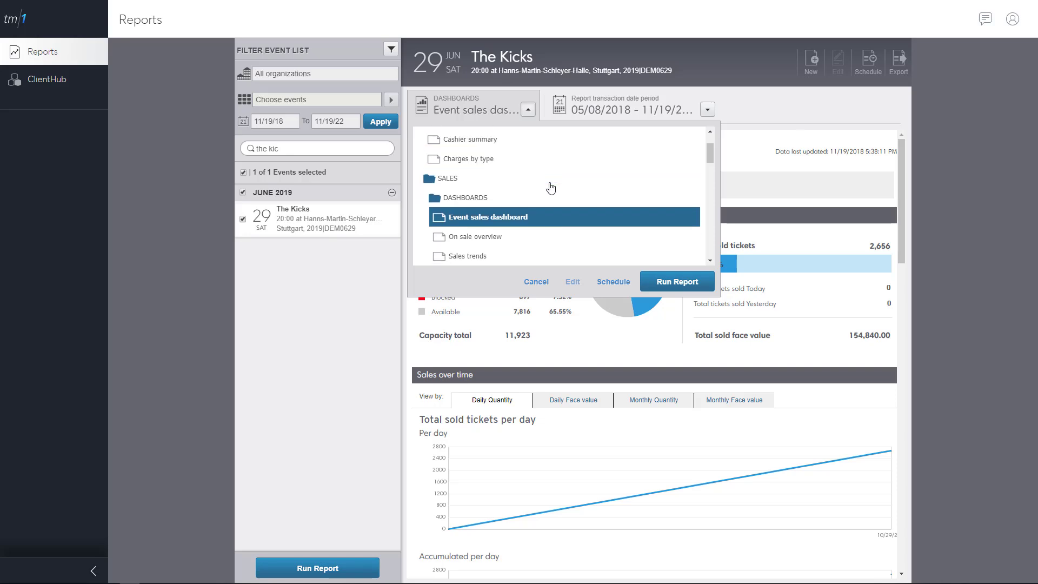
scroll(549, 188, "down", 3)
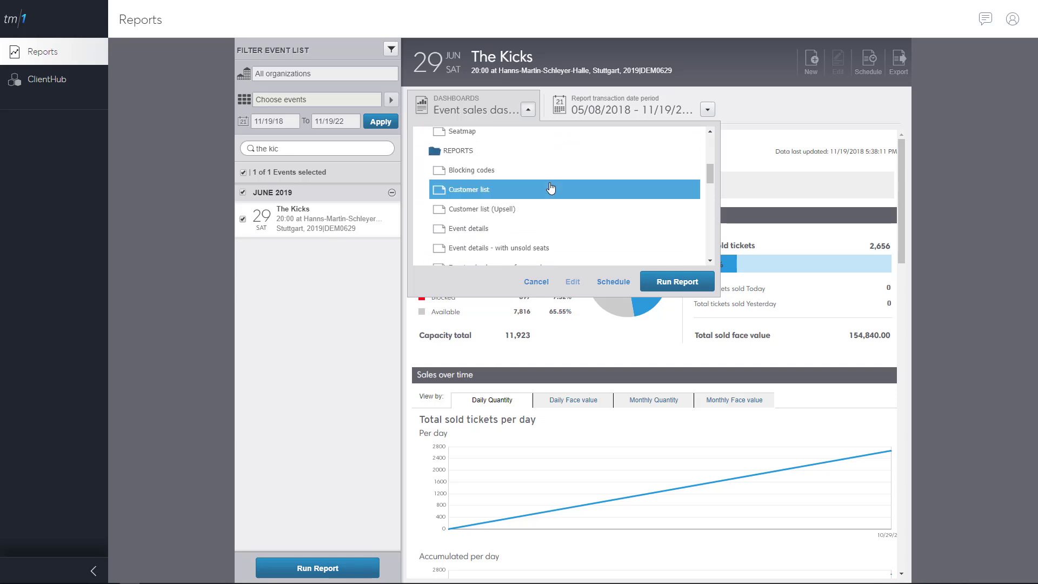
left_click(474, 231)
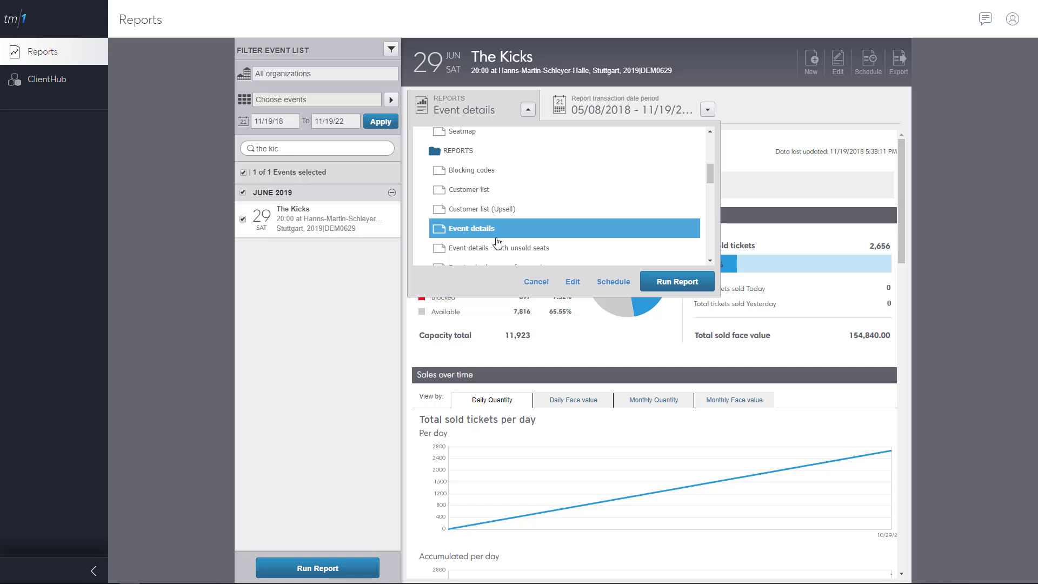
left_click(670, 283)
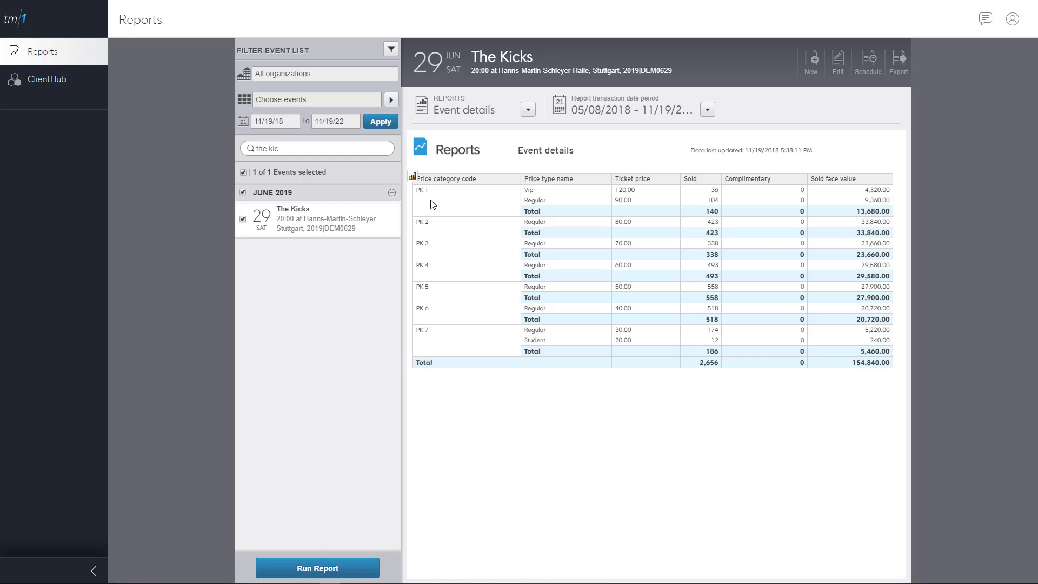
left_click(413, 177)
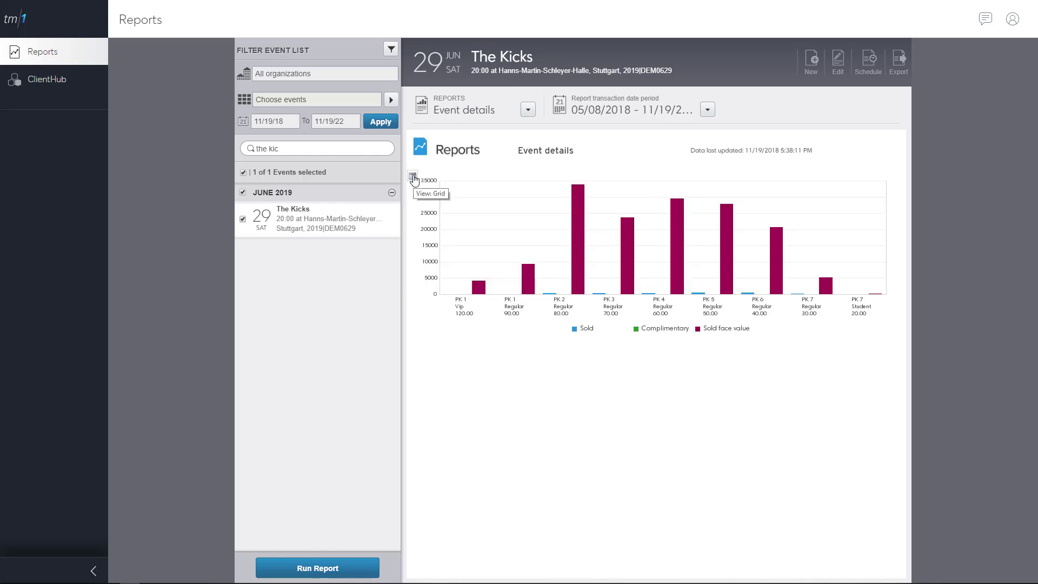
left_click(413, 178)
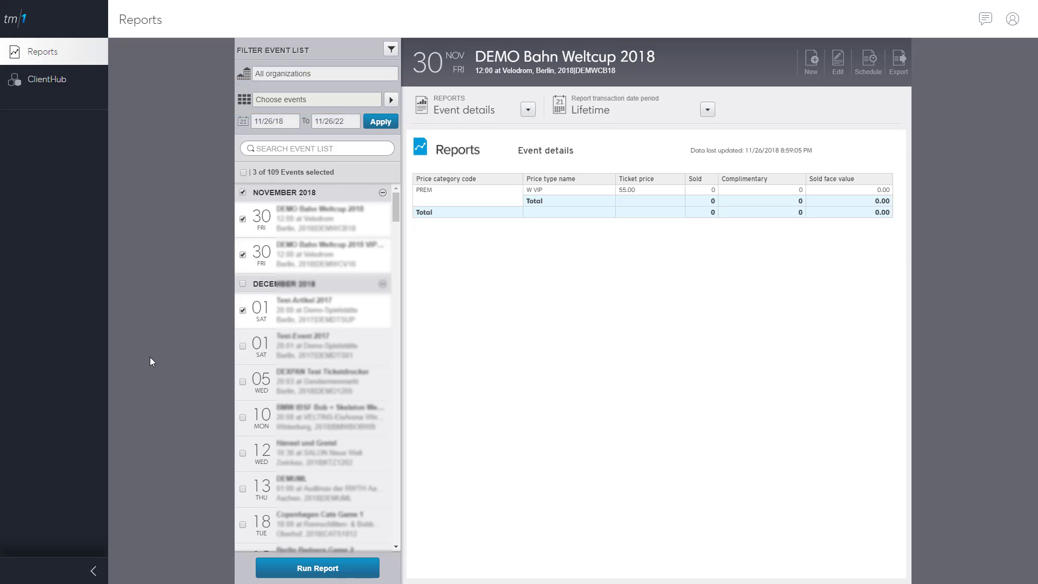
Step: Rerun the report with the event selection set to All upcoming events
left_click(390, 102)
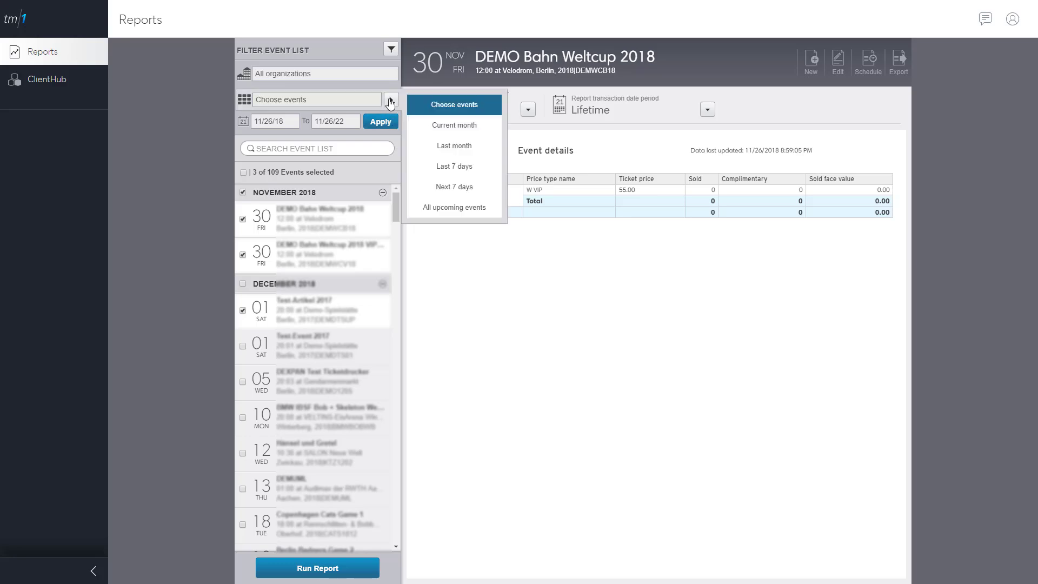
left_click(460, 209)
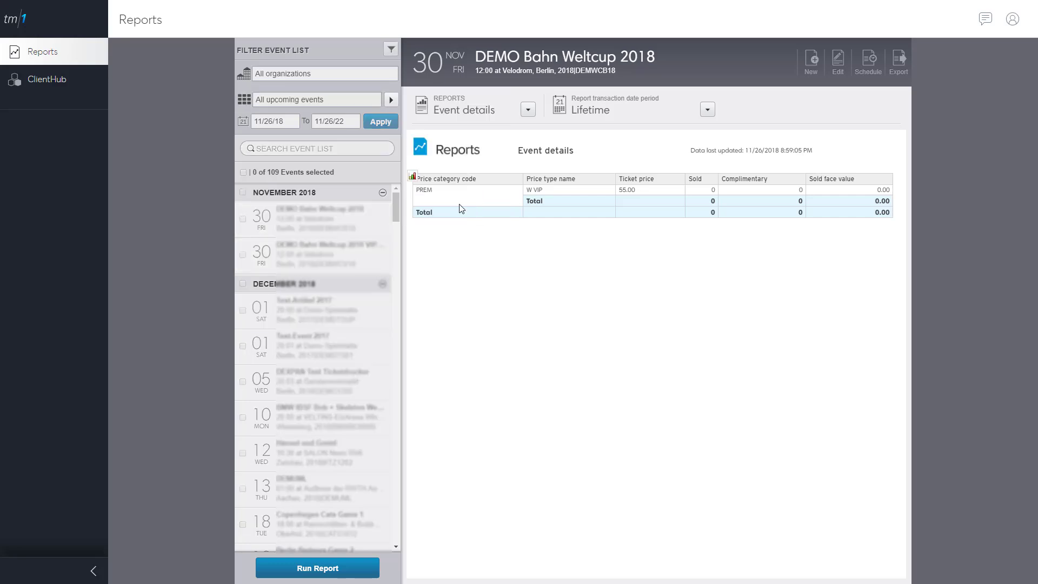
left_click(318, 569)
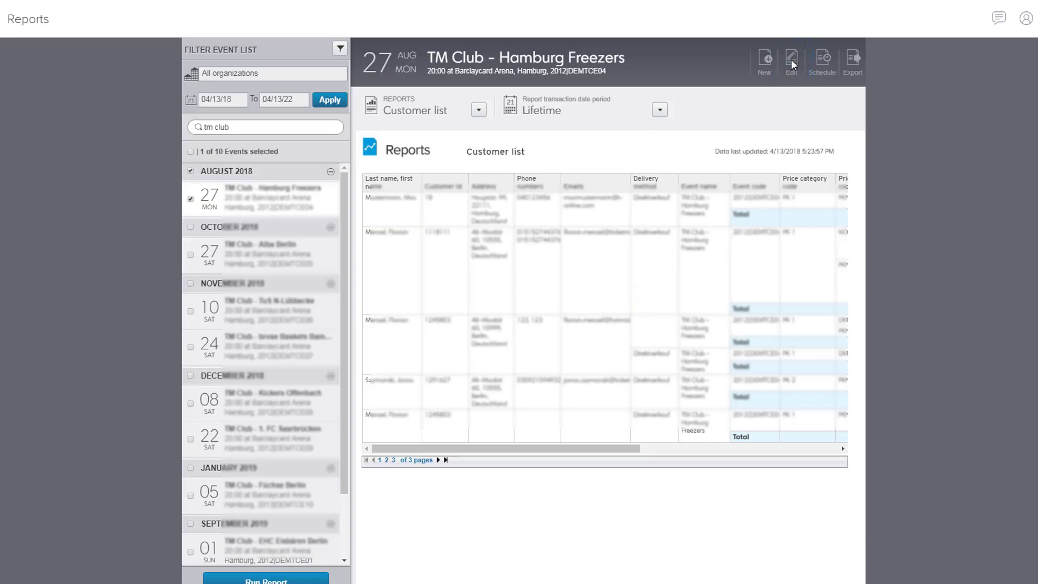
Step: Save the report under the name 'Customer list with order number'
left_click(791, 59)
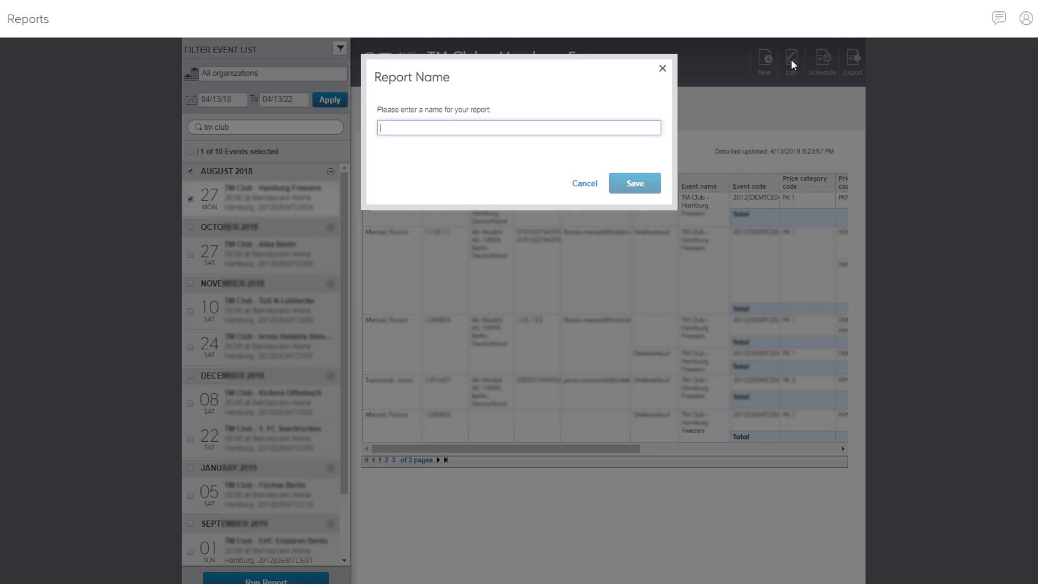
type("Customer list with or")
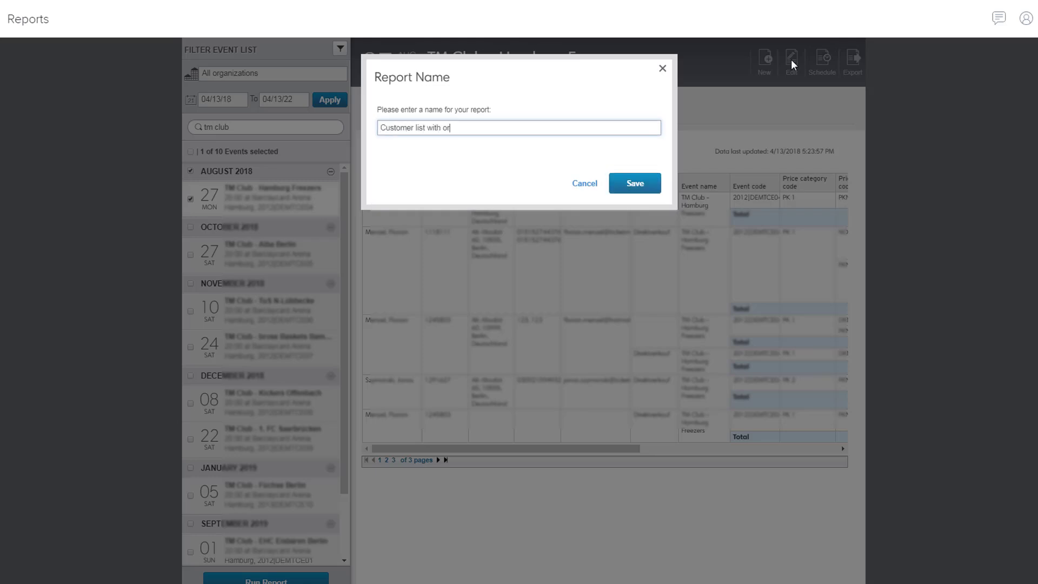
type("der number")
left_click(648, 182)
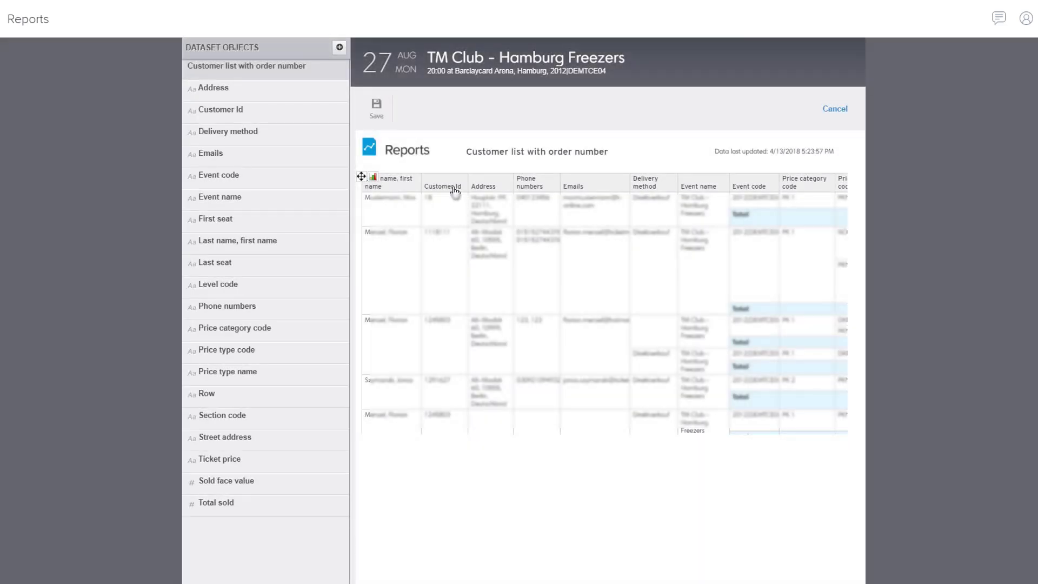
Step: Remove the Customer Id column and insert Order details > Order number as the second column
left_click_drag(454, 188, 268, 212)
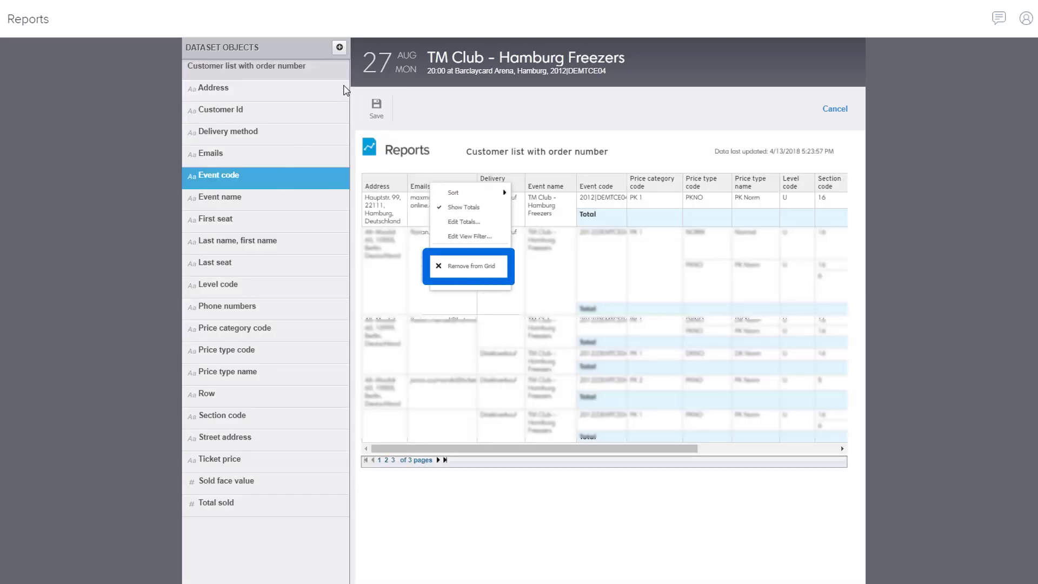
left_click(340, 47)
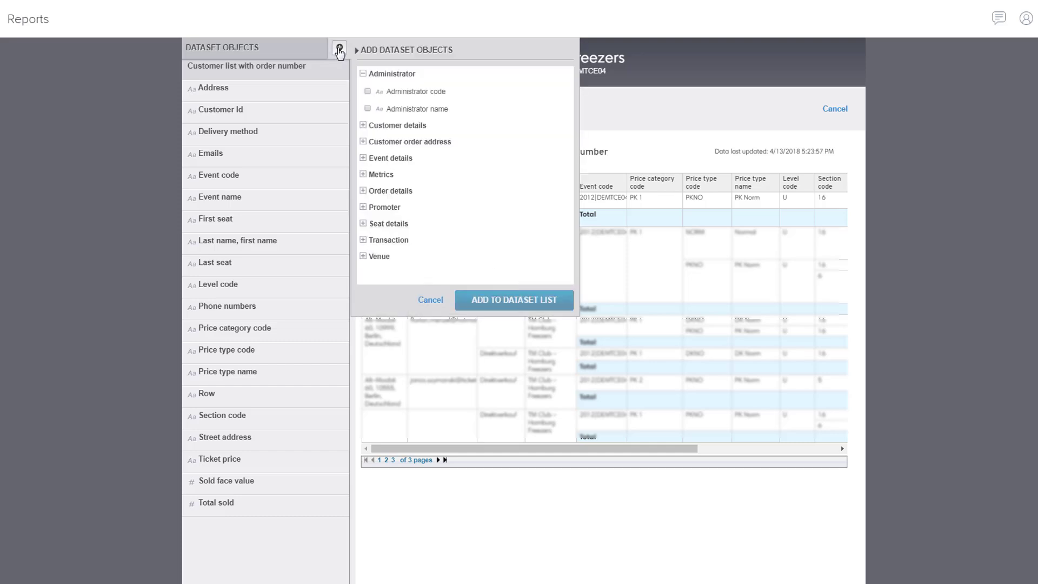
left_click(362, 191)
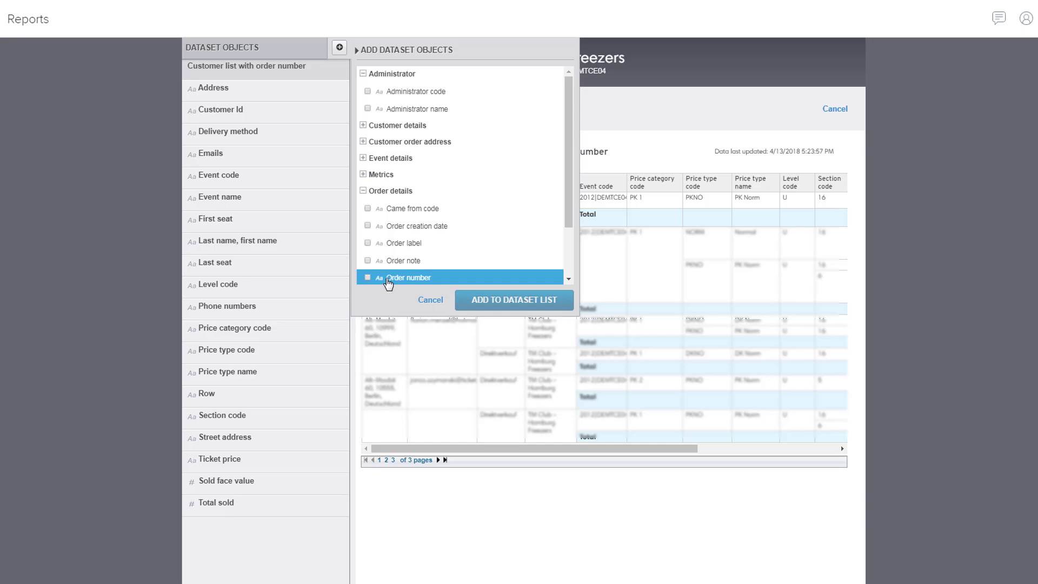
left_click(367, 277)
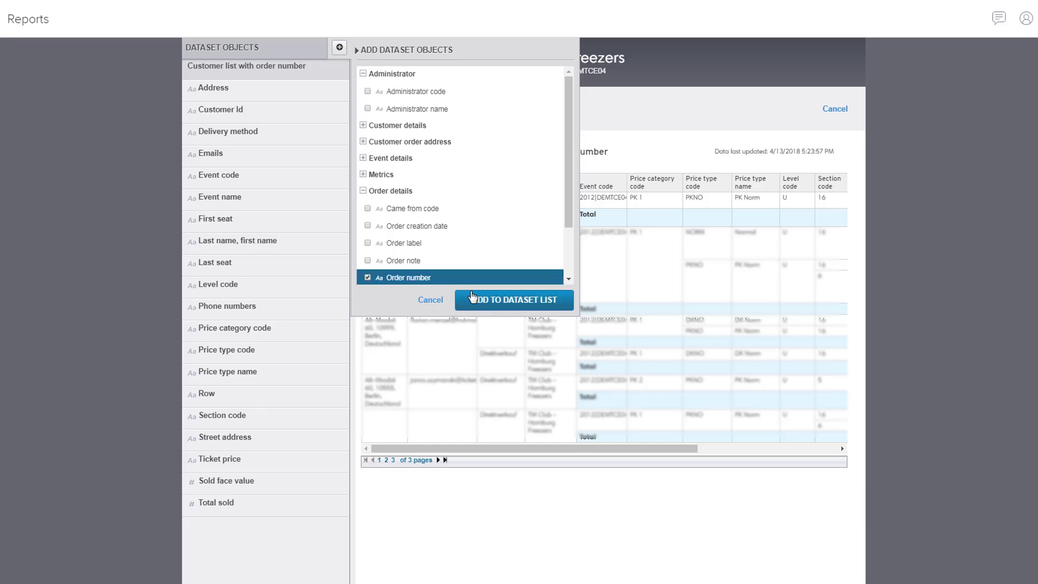
left_click(492, 301)
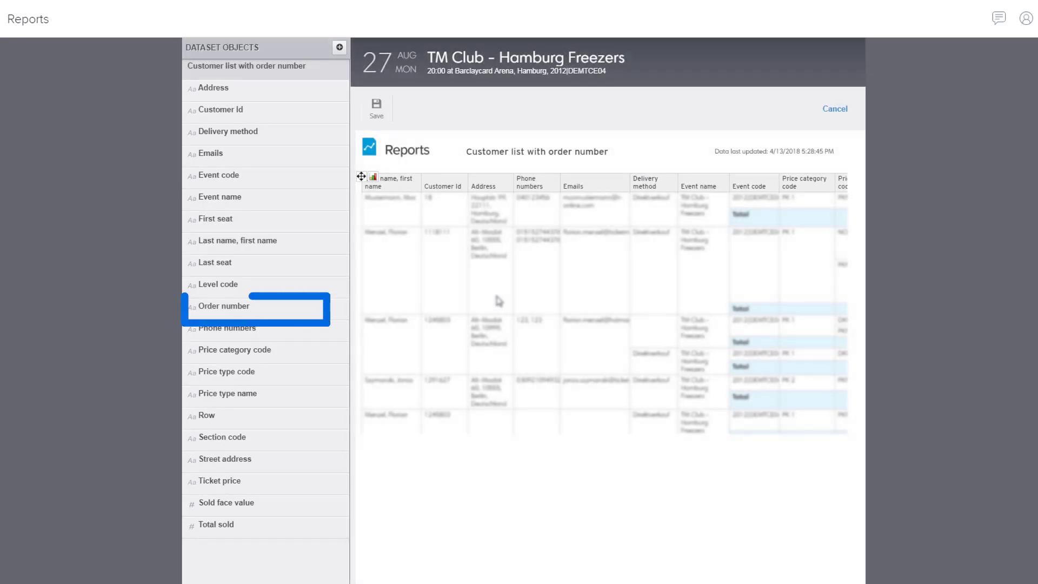
left_click(246, 311)
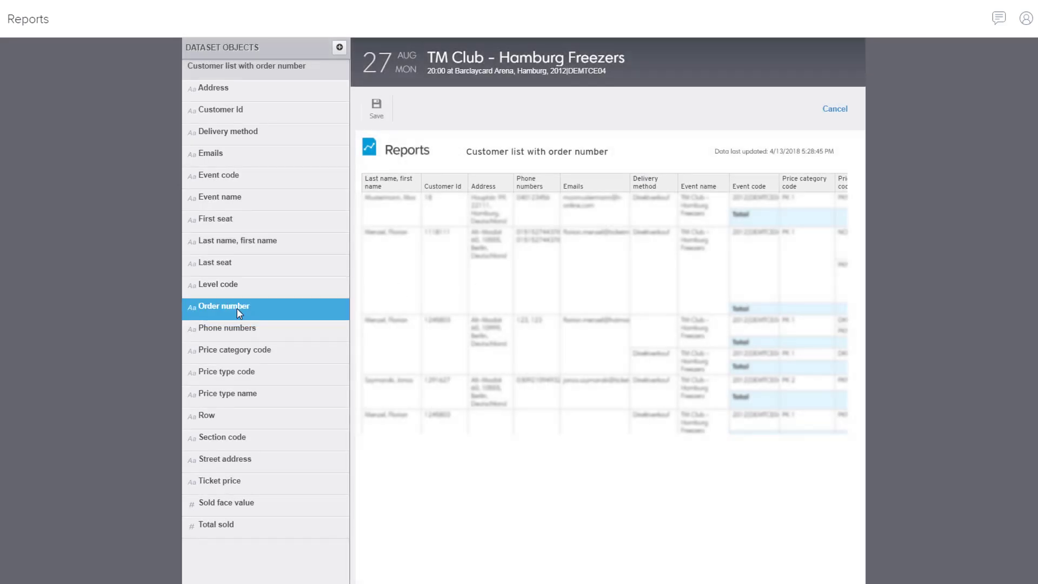
mouse_move(303, 293)
left_mouse_down()
mouse_move(413, 248)
mouse_move(424, 227)
left_mouse_up()
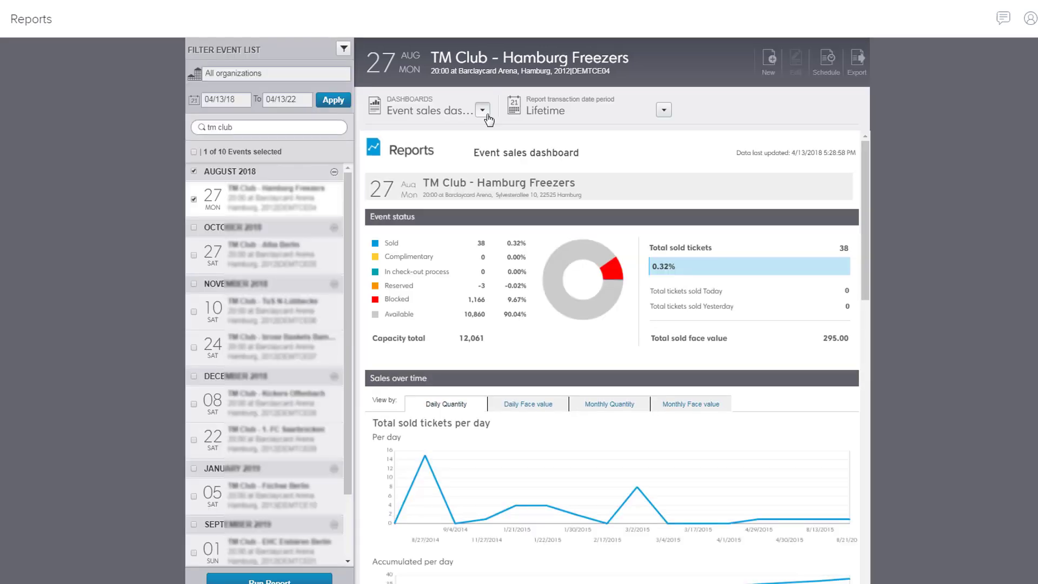
Step: Run the saved 'Customer list with order number' report from My Reports for Hamburg Freezers
left_click(481, 109)
left_click_drag(663, 158, 660, 255)
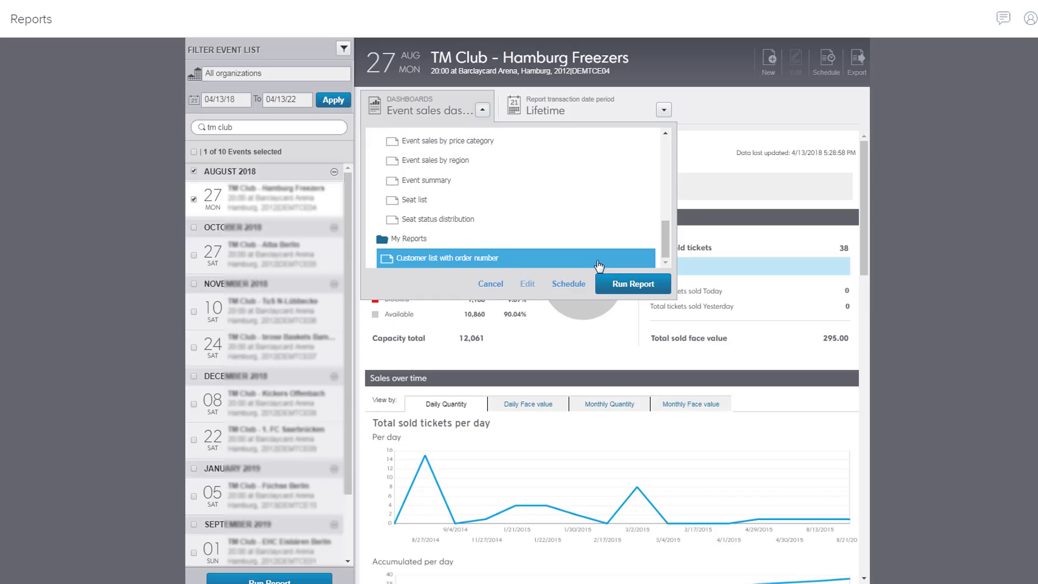
left_click(569, 284)
Step: Schedule the report to the recipient's e-mail address, weekly at 9:00
left_click(830, 70)
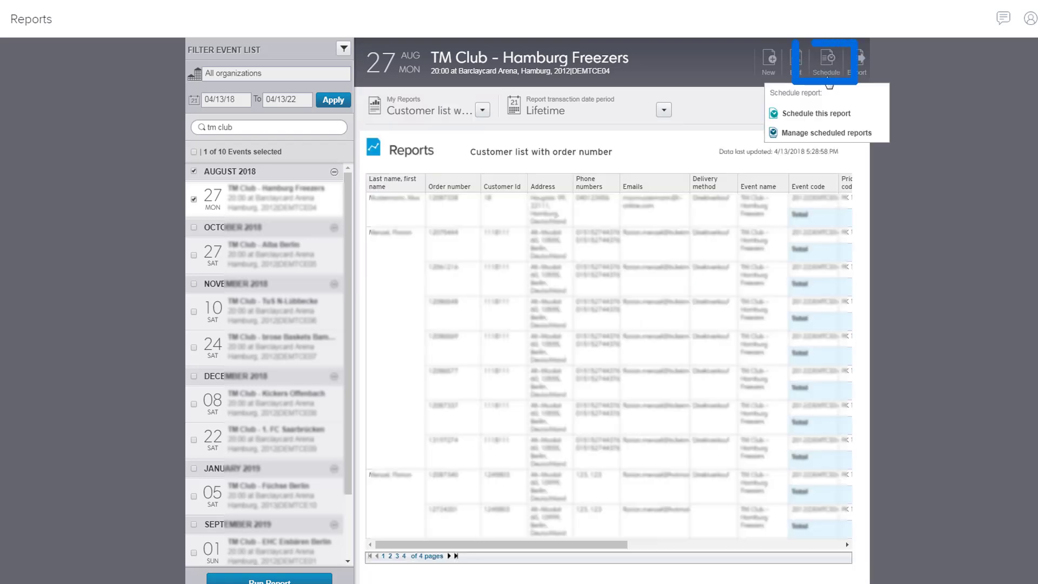
left_click(823, 125)
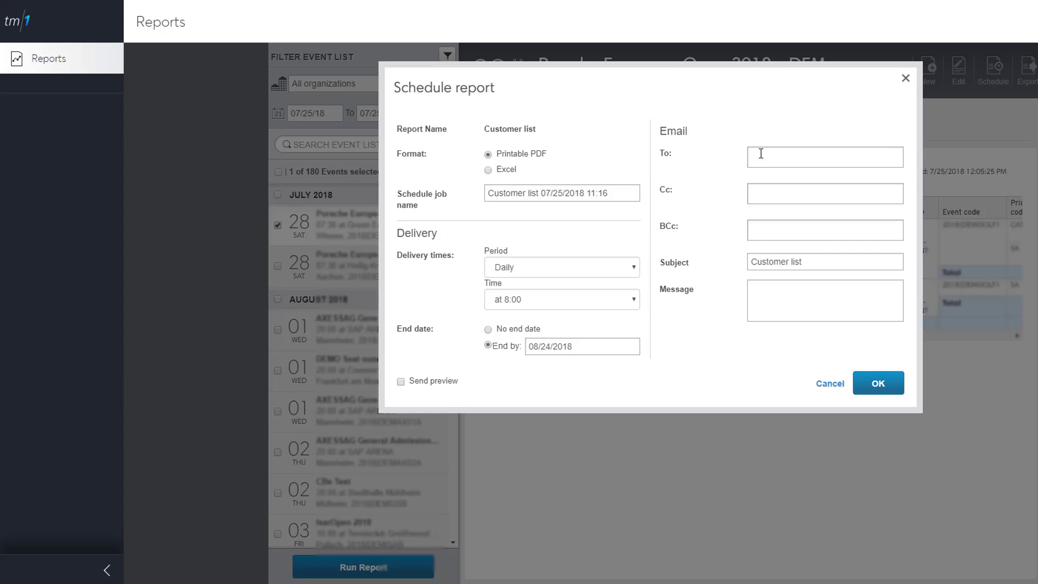
left_click(762, 154)
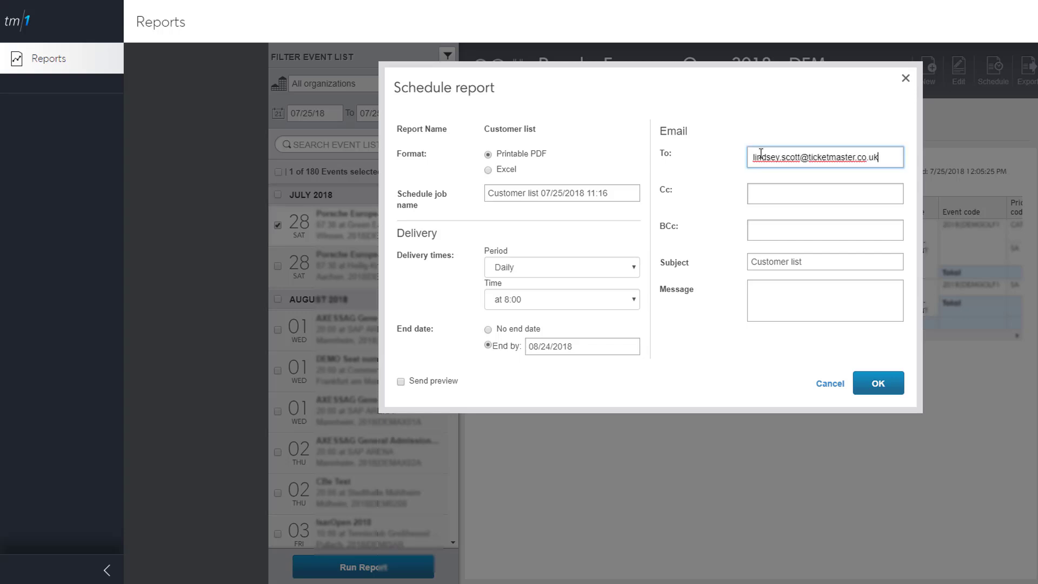
left_click(600, 270)
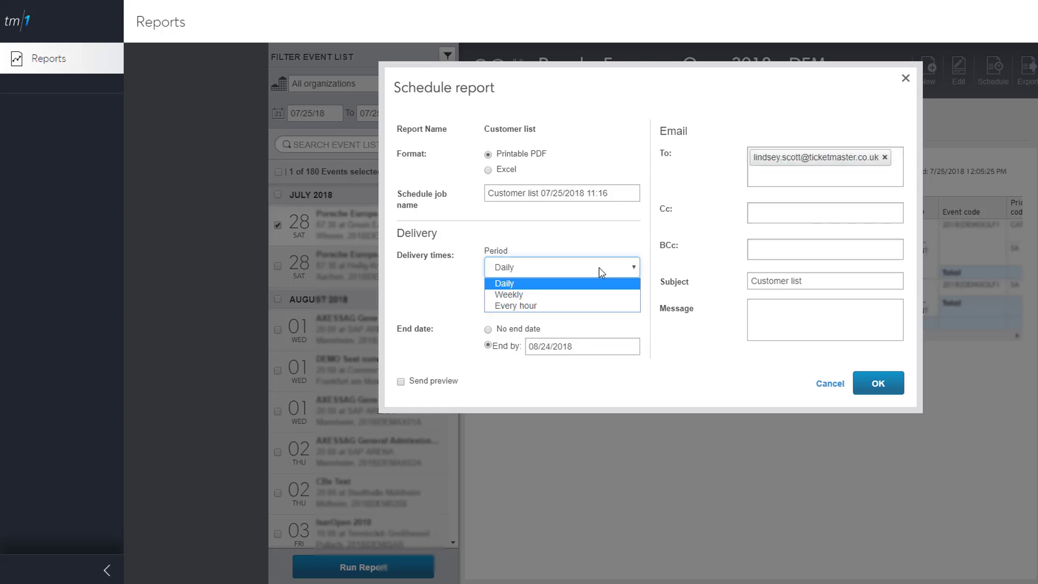
left_click(595, 295)
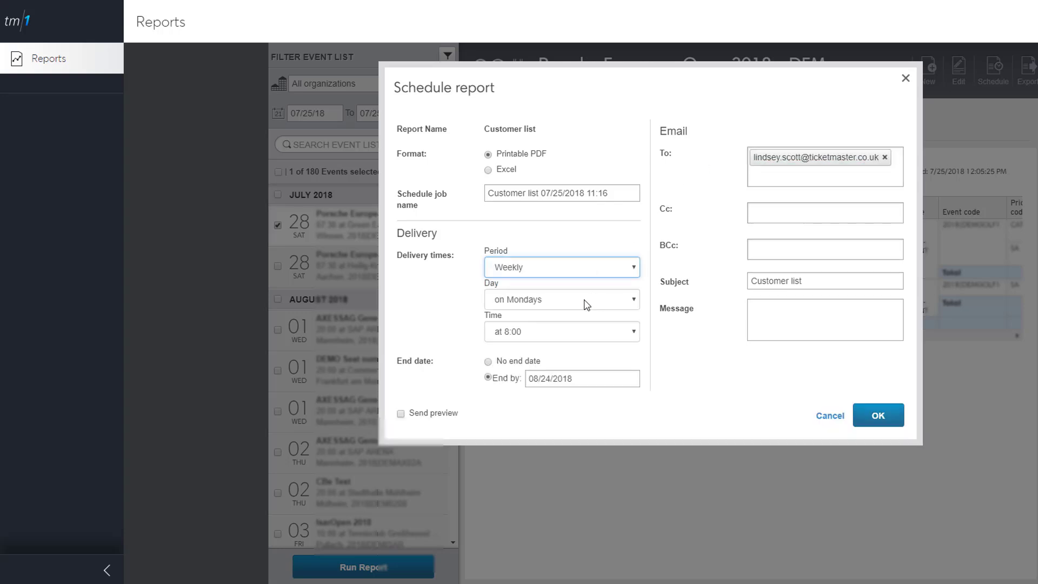
left_click(559, 342)
left_click(552, 382)
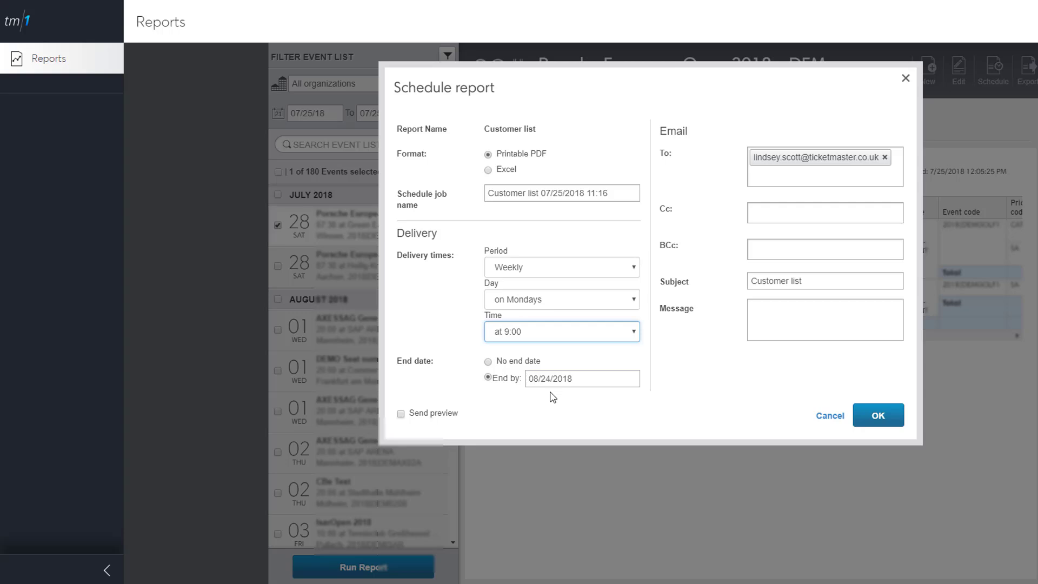
Step: Confirm the weekly e-mail schedule and bring up the export format menu
left_click(877, 417)
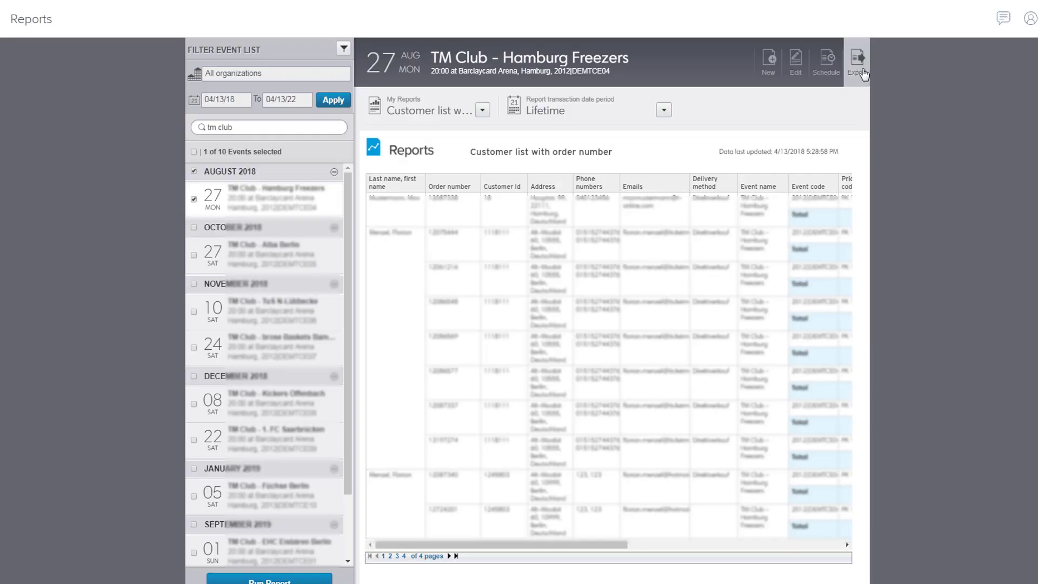
left_click(864, 75)
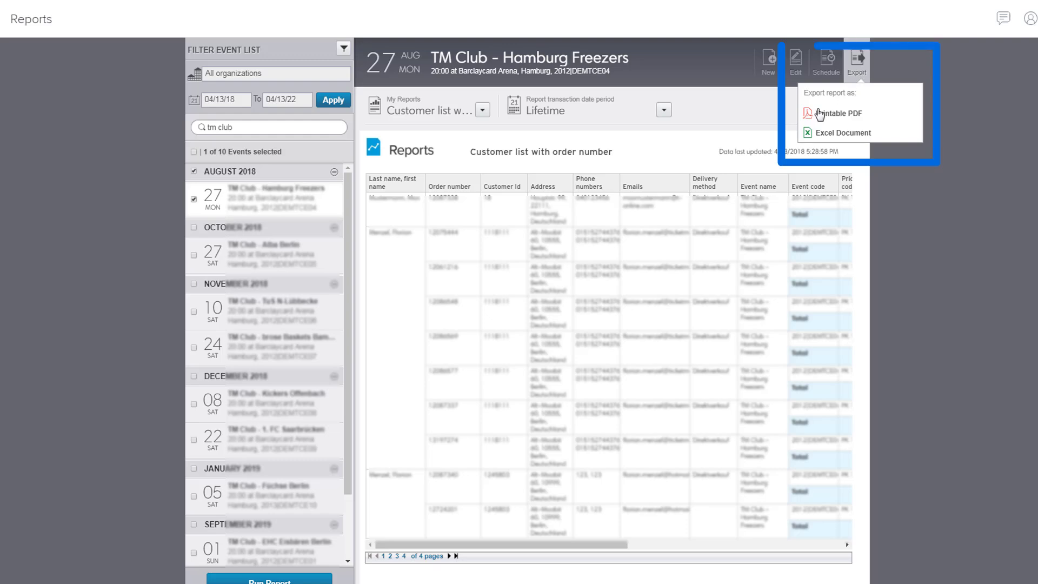